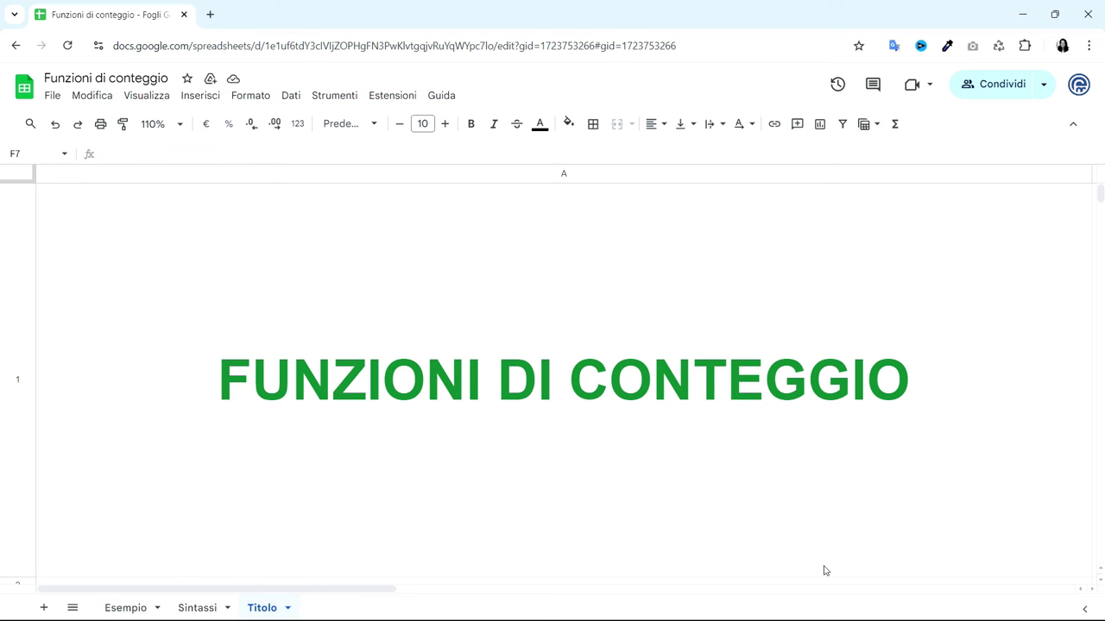
# Go to the Sintassi sheet and unhide column C to view the CONTA.VALORI syntax
pyautogui.click(203, 609)
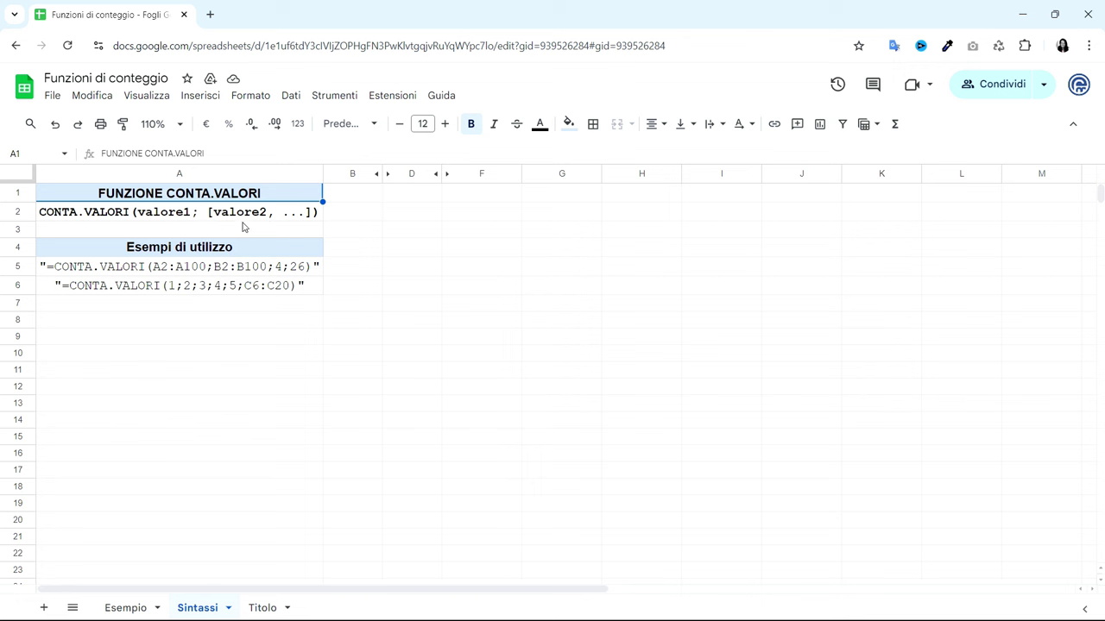
pyautogui.click(388, 173)
# Display the CONTA.NUMERI syntax and examples in column C, then unhide column E
pyautogui.click(445, 201)
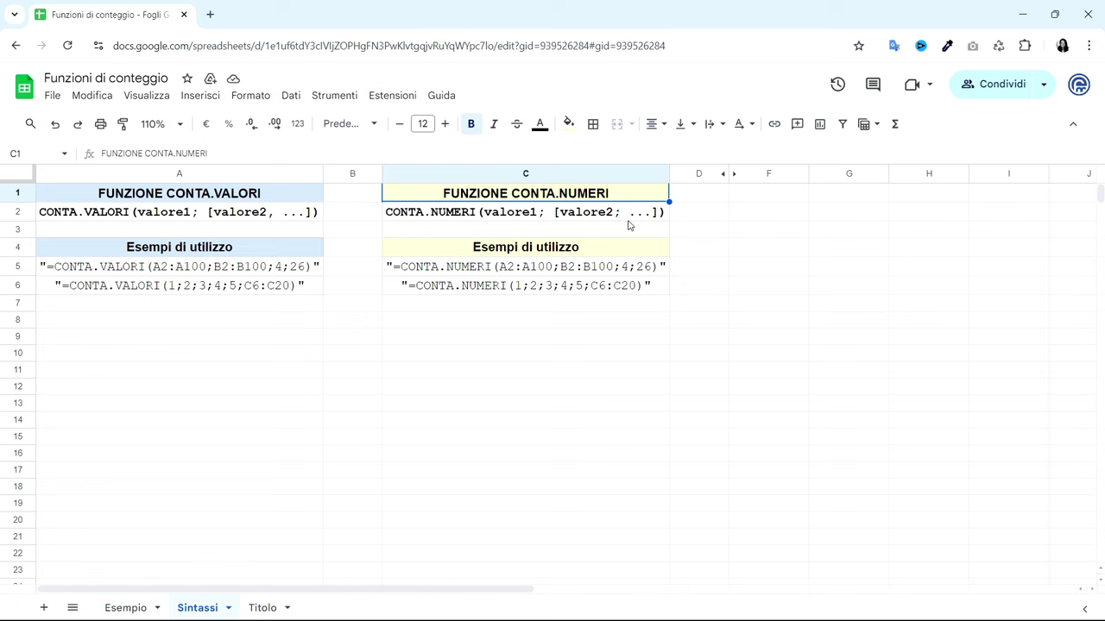
pyautogui.click(733, 175)
# Show the CONTA.VUOTE syntax in column E, then go to the Esempio sheet
pyautogui.click(765, 194)
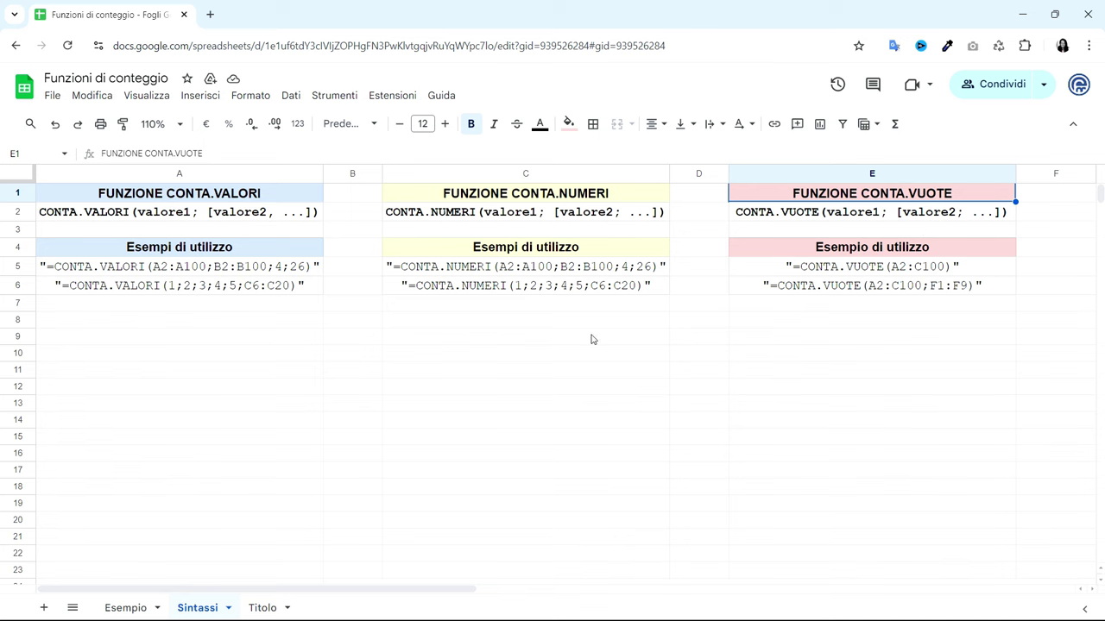
pyautogui.click(131, 609)
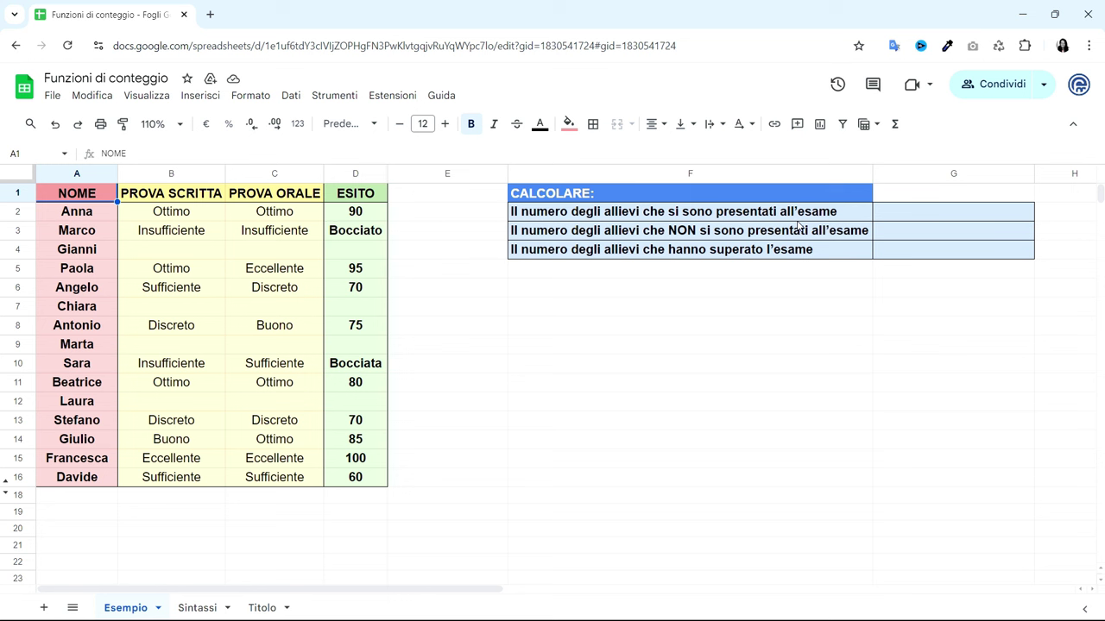
# Enter =CONTA.VALORI(D2:D16) in G2, showing 11 students present
pyautogui.click(898, 215)
pyautogui.doubleClick(899, 214)
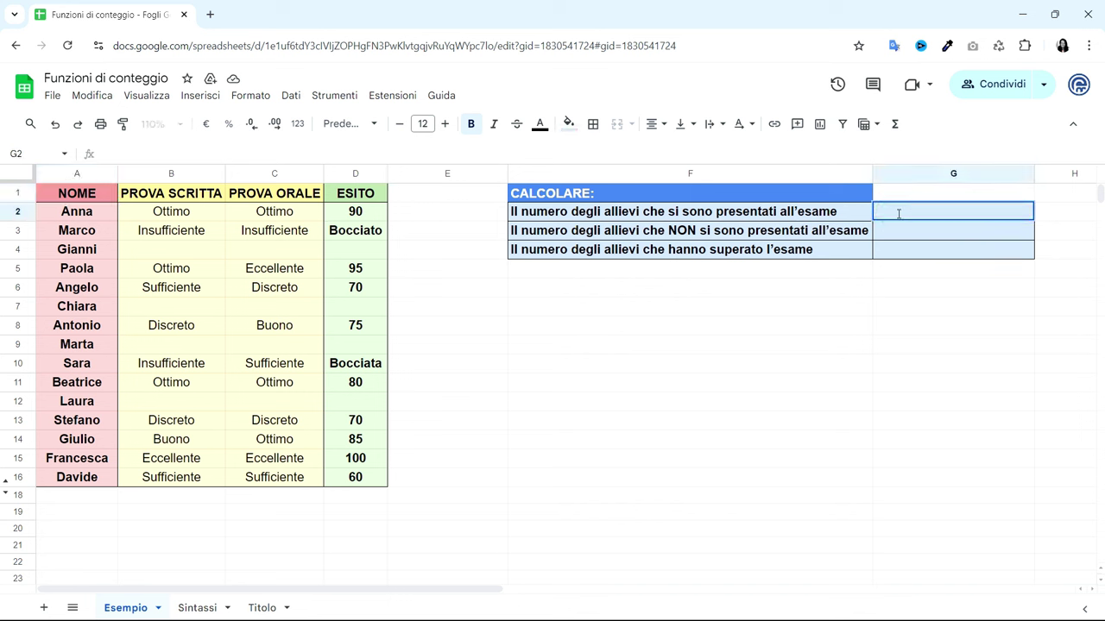
pyautogui.write('=CONTA.VALORI')
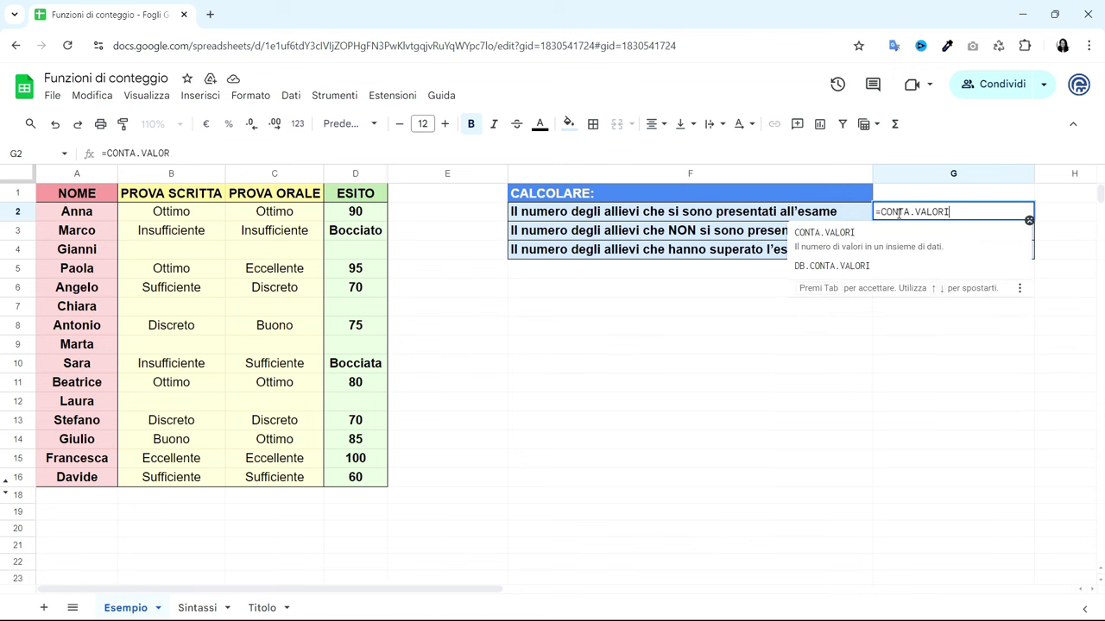
pyautogui.write('(')
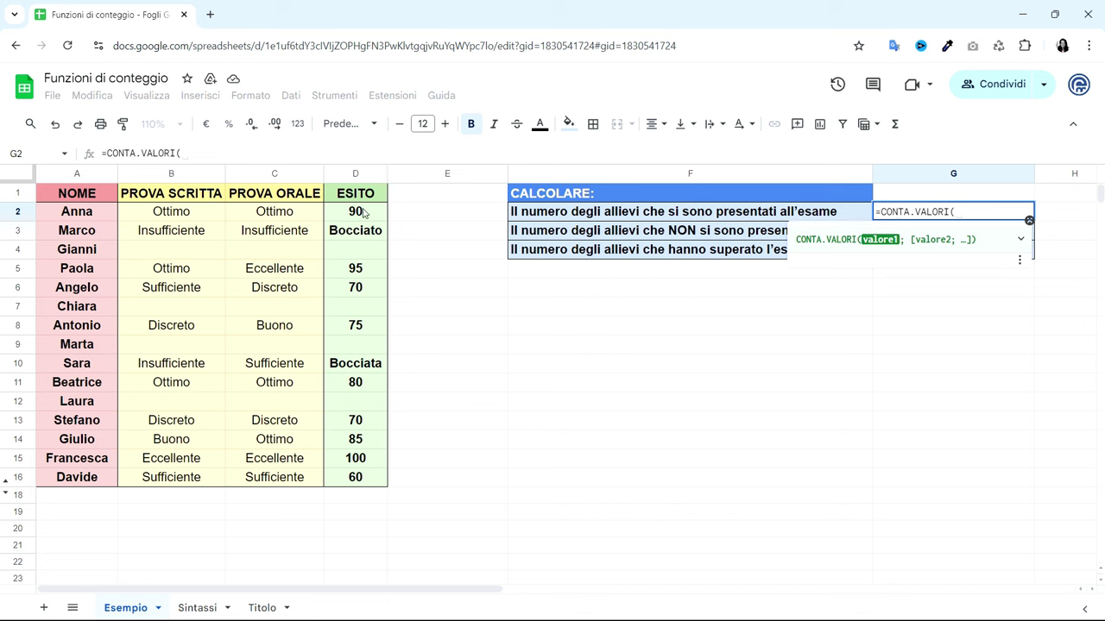
pyautogui.moveTo(363, 213); pyautogui.dragTo(354, 485)
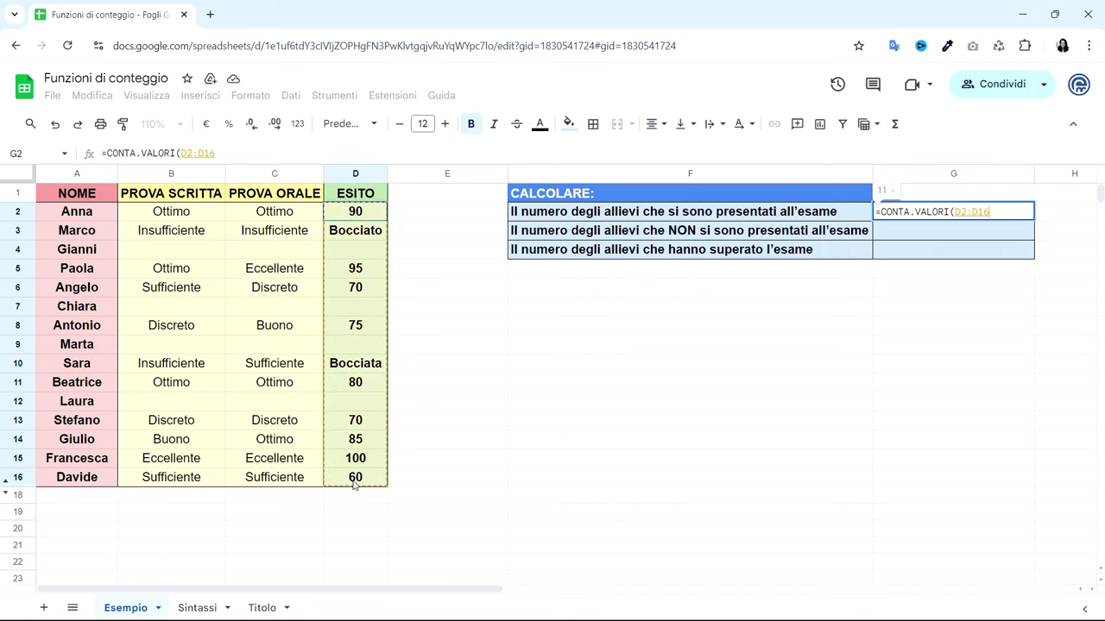
pyautogui.write(')')
pyautogui.press('Return')
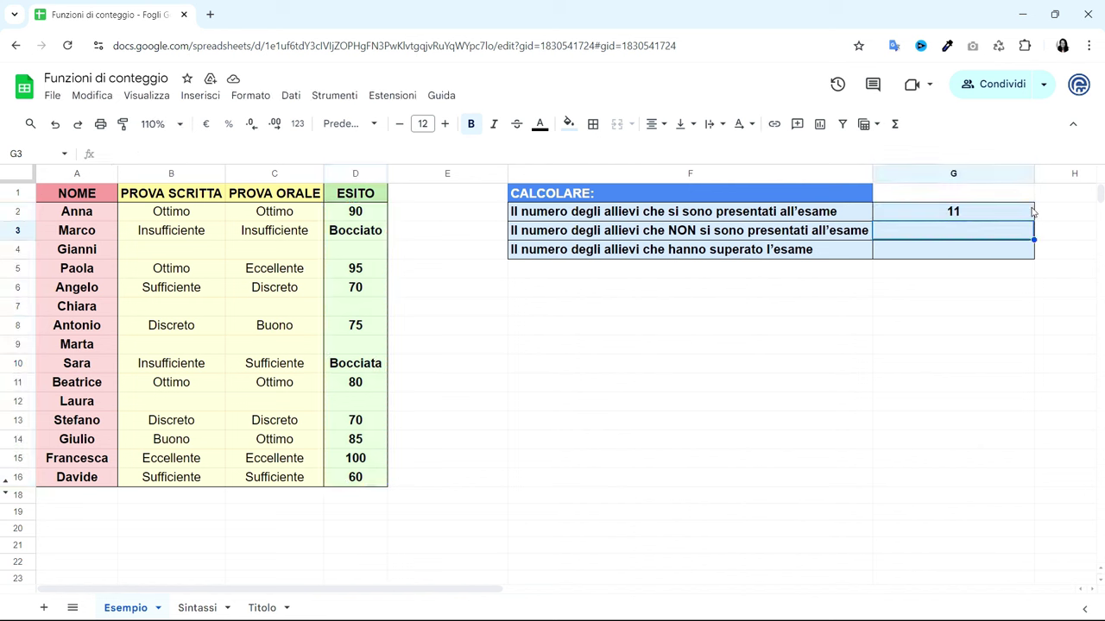
pyautogui.click(1032, 211)
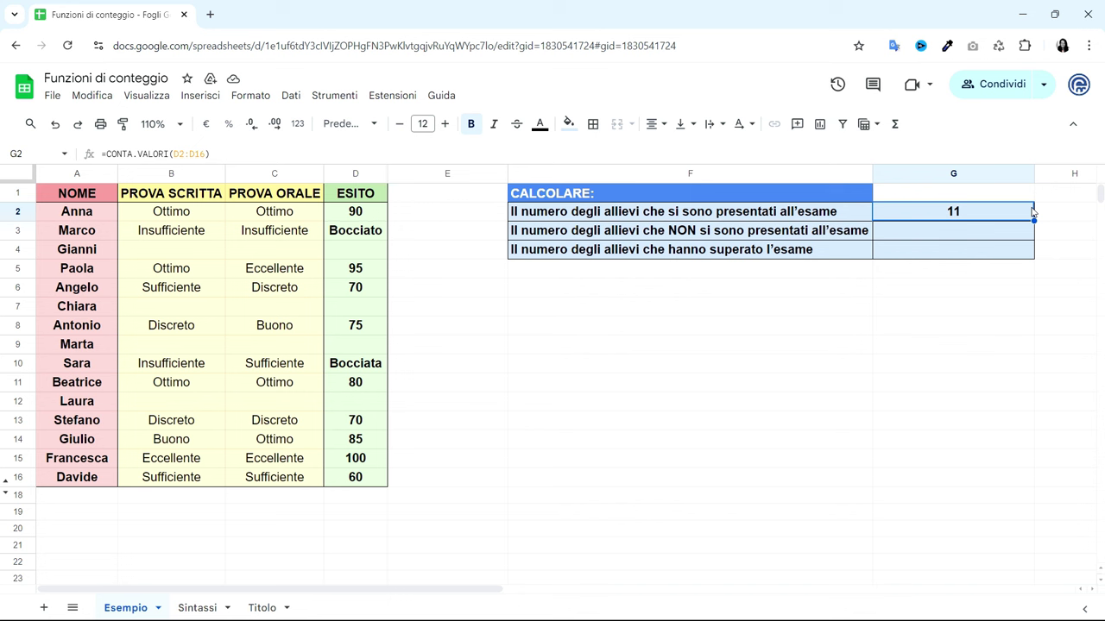
pyautogui.press('Down')
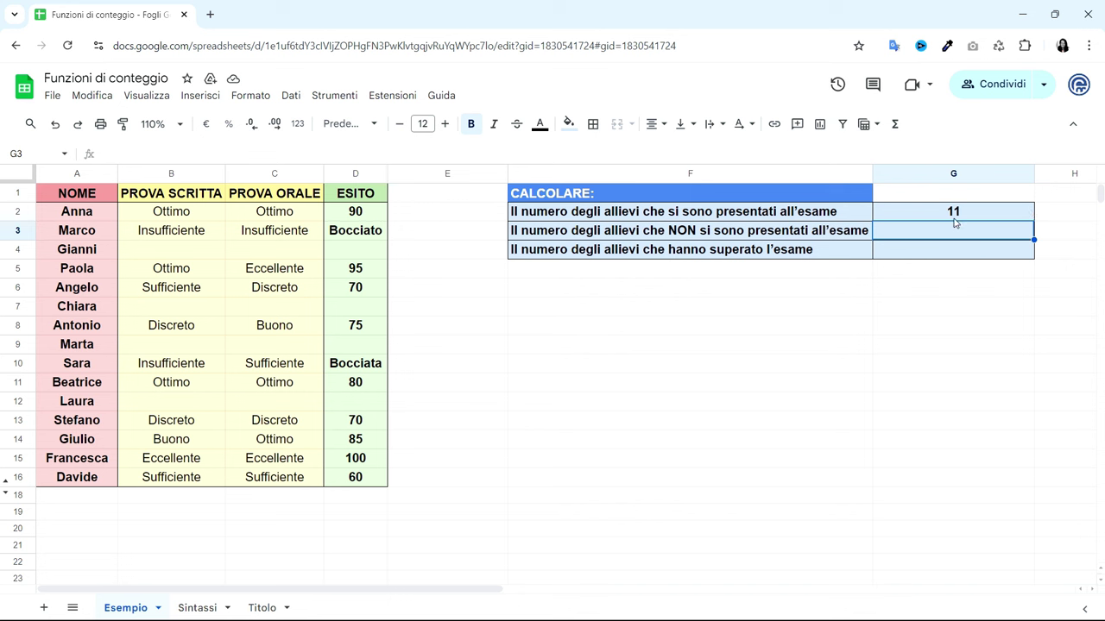
# Enter =CONTA.VUOTE(D2:D16) in G3, showing 4 absent students
pyautogui.write('=')
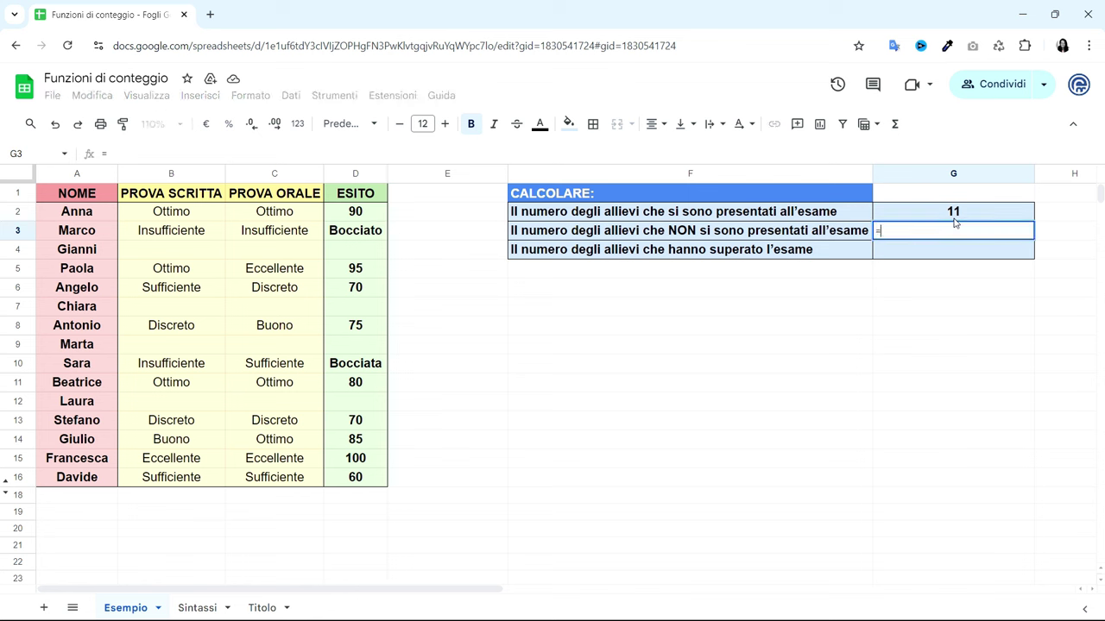
pyautogui.write('CONTA.')
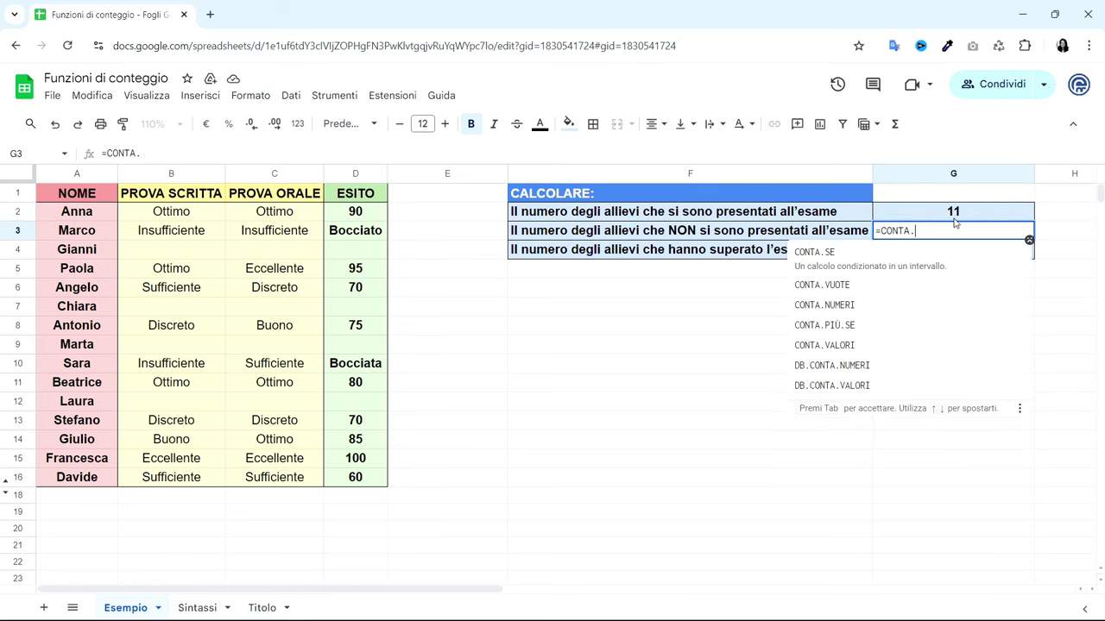
pyautogui.write('VUOTE')
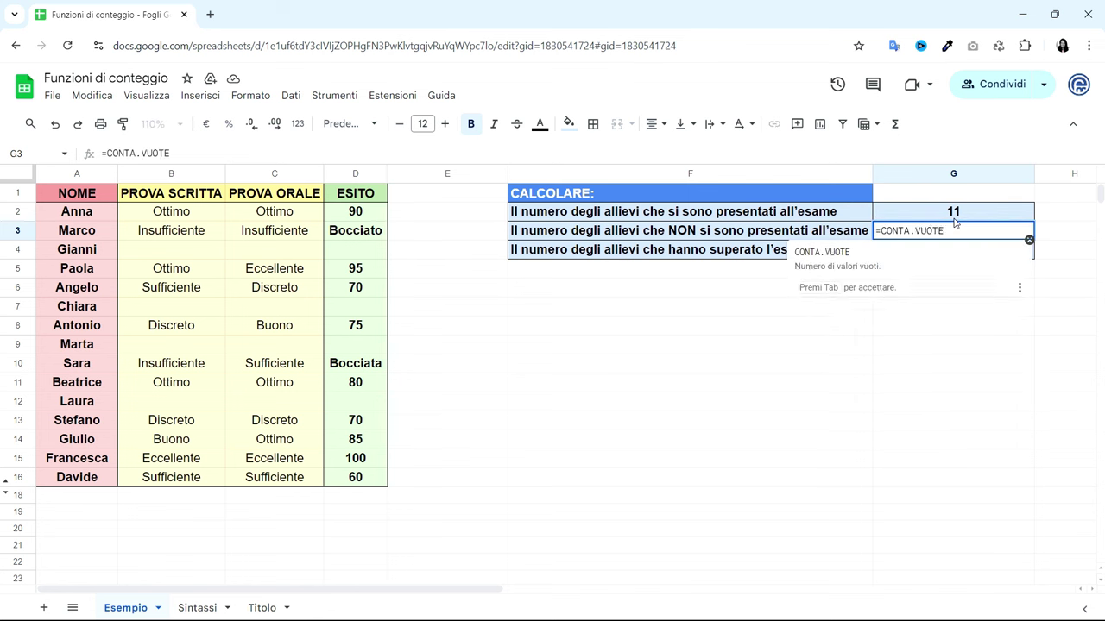
pyautogui.write('(')
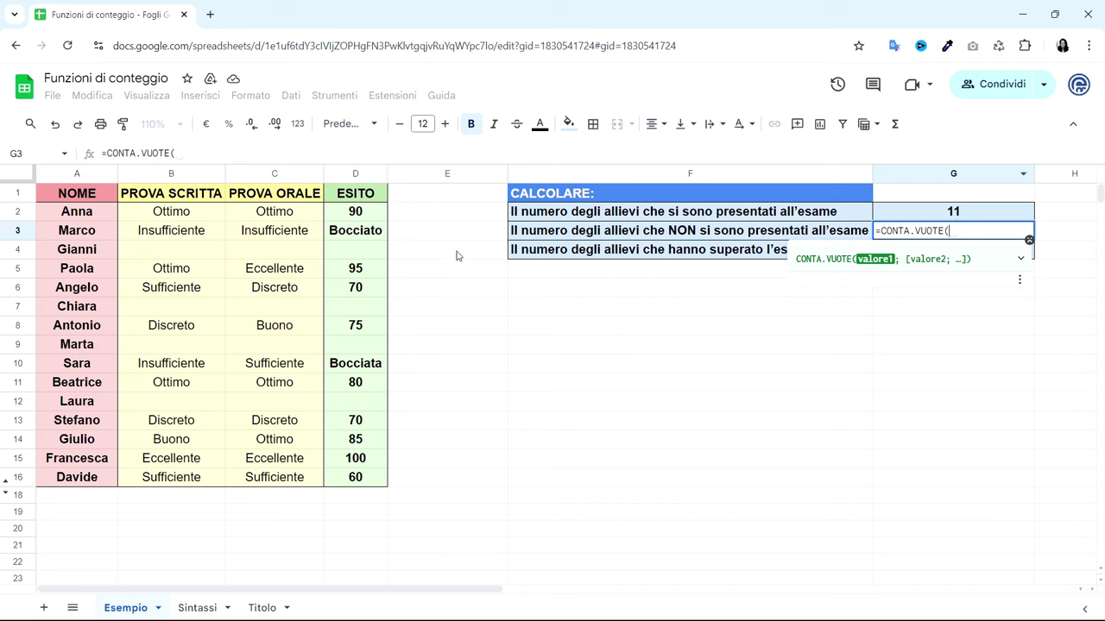
pyautogui.moveTo(353, 213); pyautogui.dragTo(365, 480)
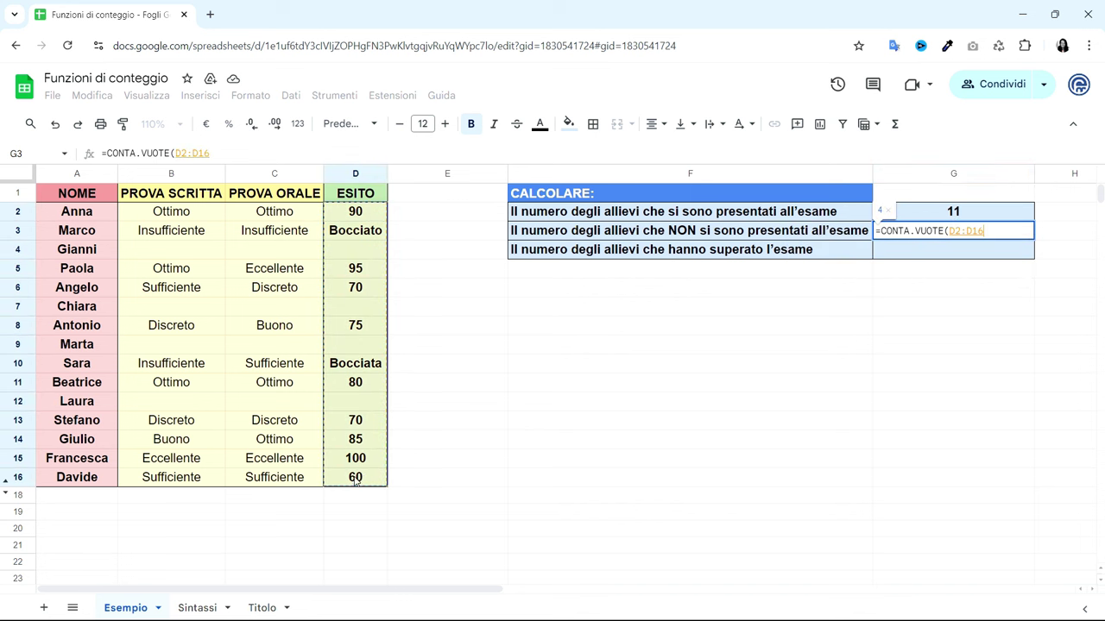
pyautogui.write(')')
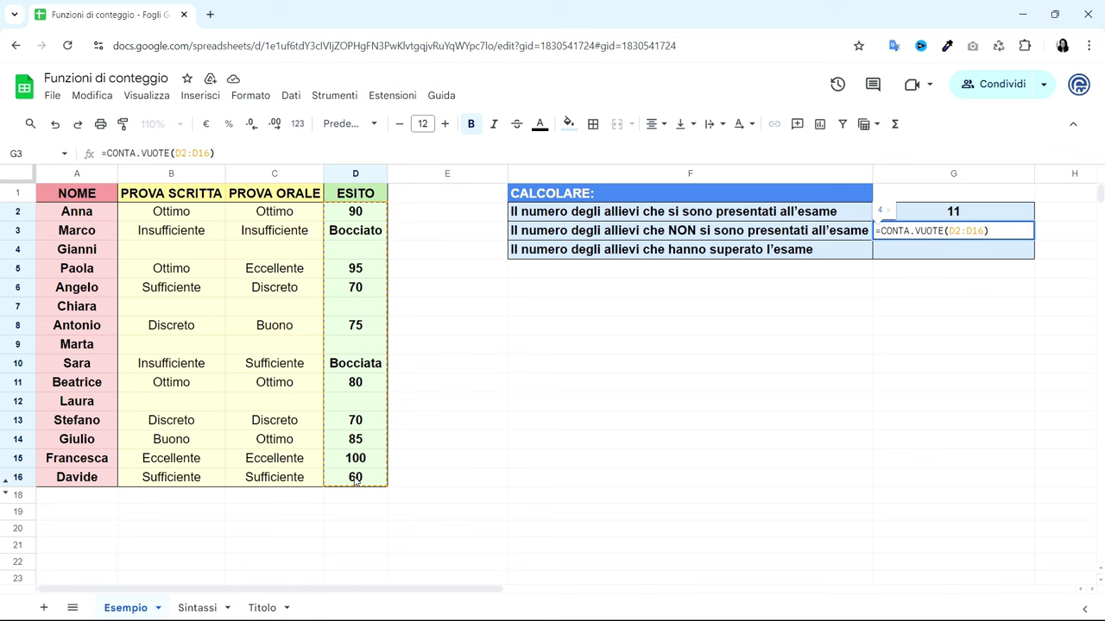
pyautogui.press('Return')
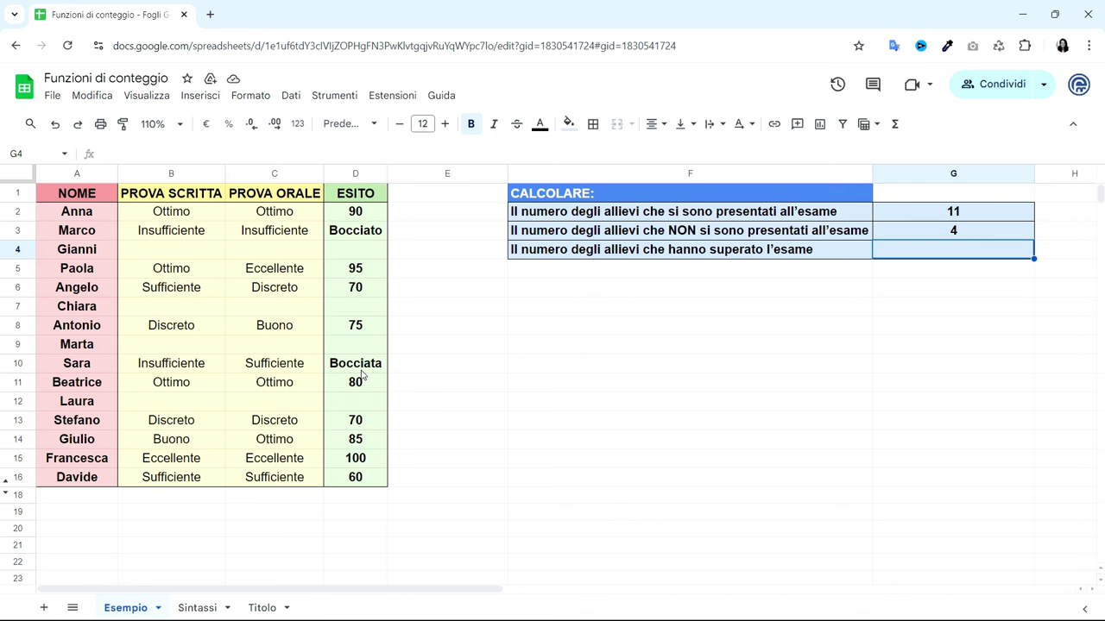
# Enter =CONTA.NUMERI(D2:D16) in G4, showing 9 students who passed
pyautogui.doubleClick(949, 251)
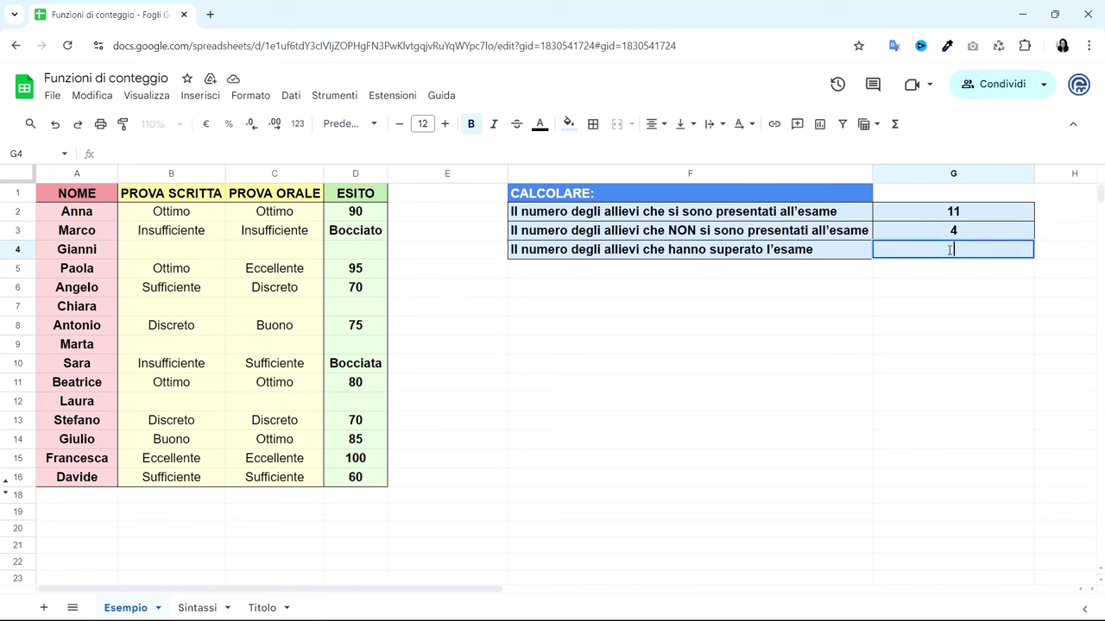
pyautogui.write('=')
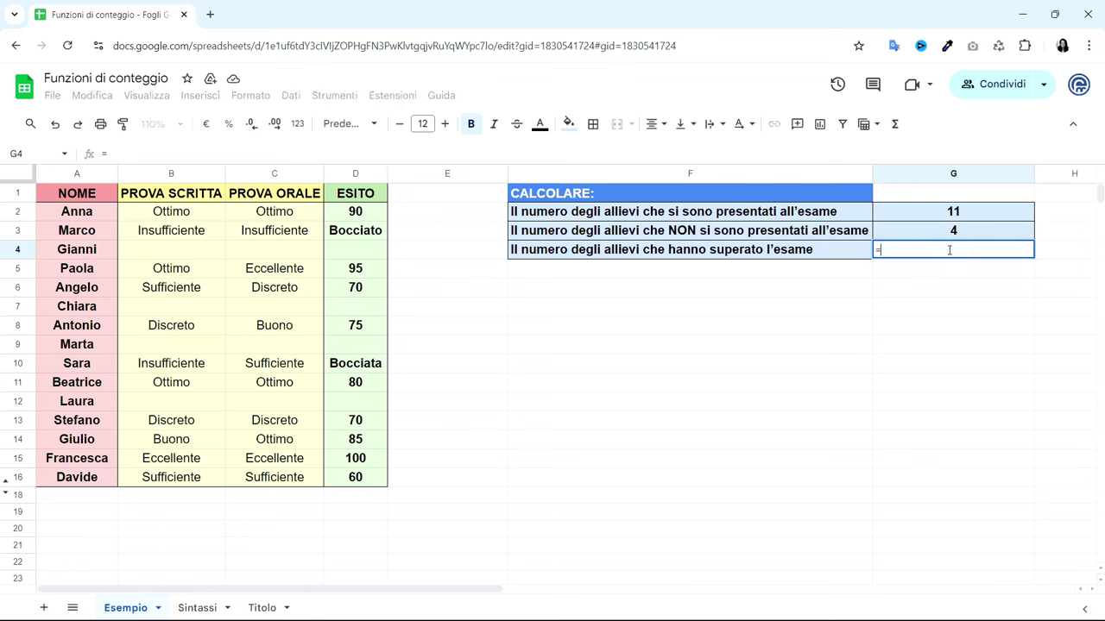
pyautogui.write('CONTA.NUMERI(')
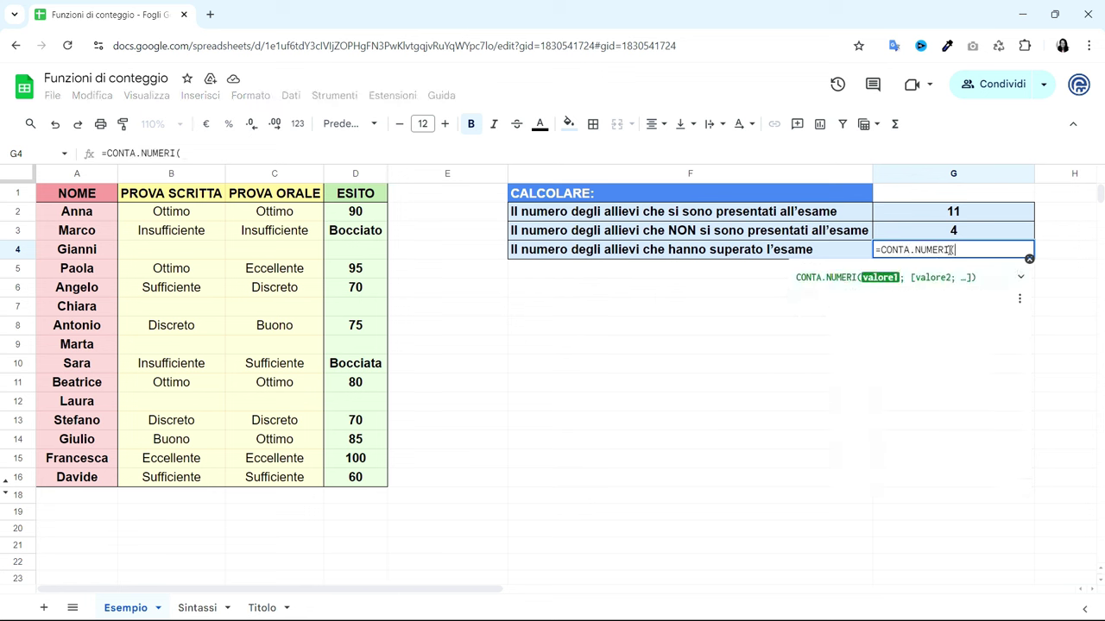
pyautogui.moveTo(380, 211); pyautogui.dragTo(337, 483)
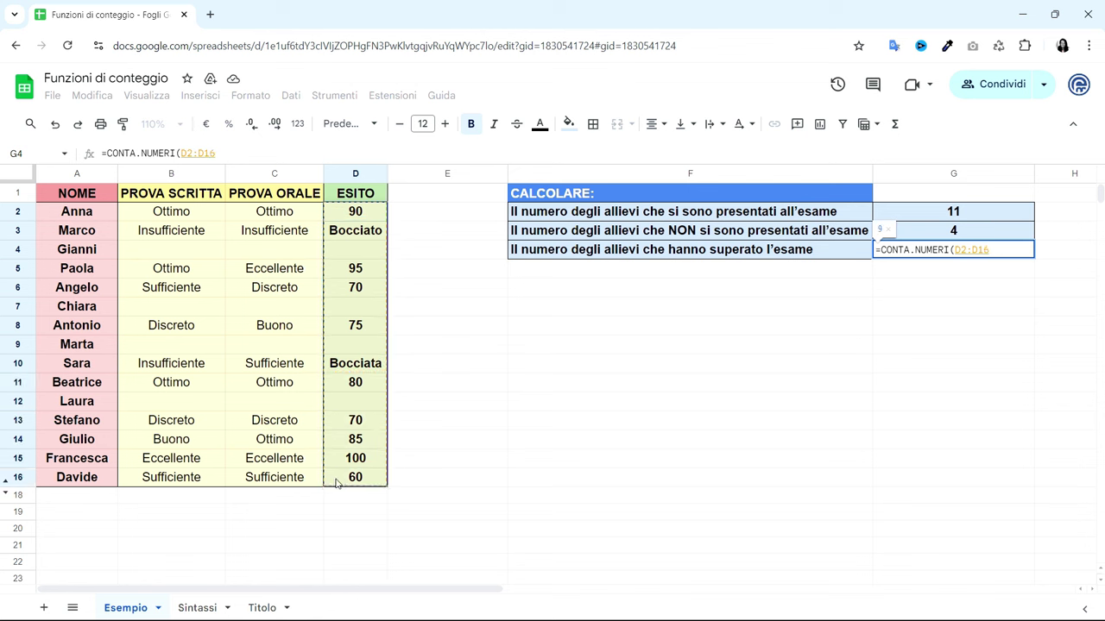
pyautogui.write(')')
pyautogui.press('Return')
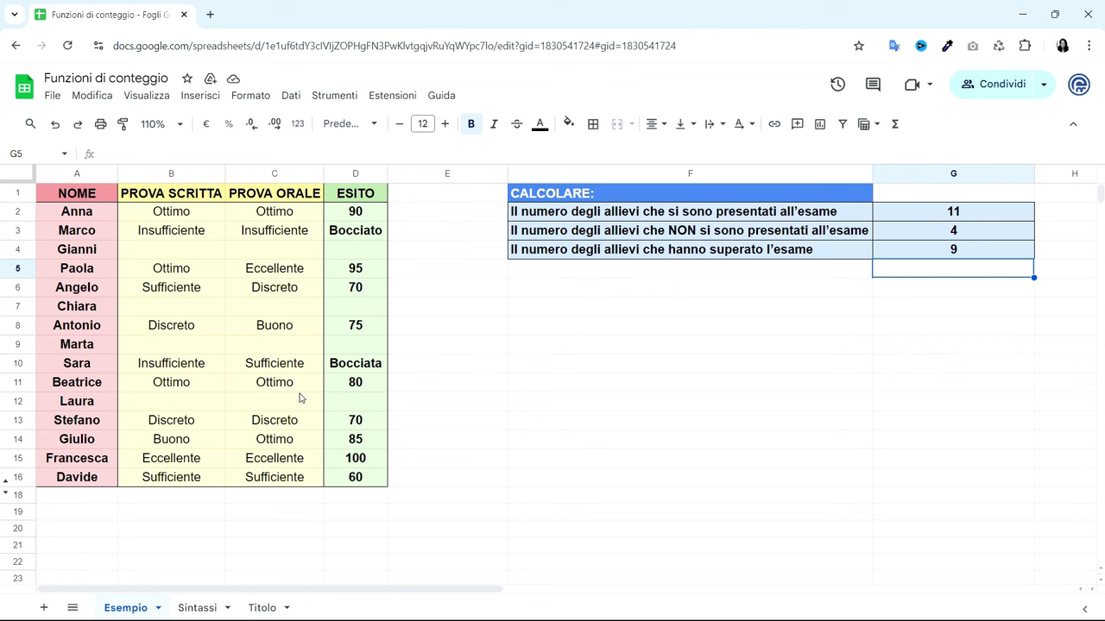
pyautogui.click(8, 491)
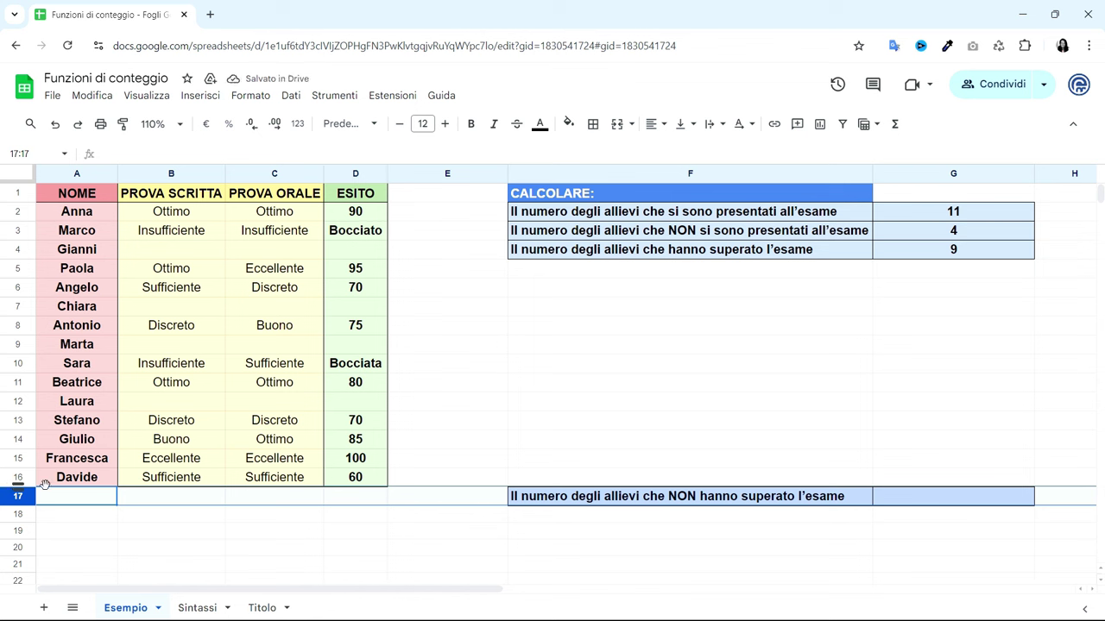
# Select G17, the failed-students answer cell, and begin editing it
pyautogui.click(895, 492)
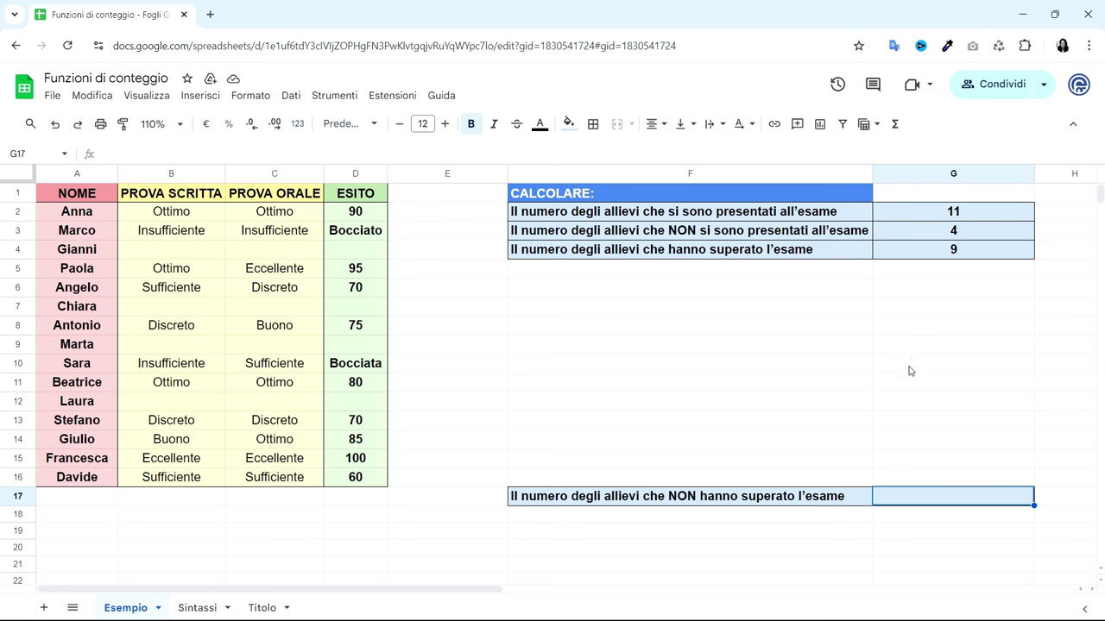
pyautogui.doubleClick(882, 499)
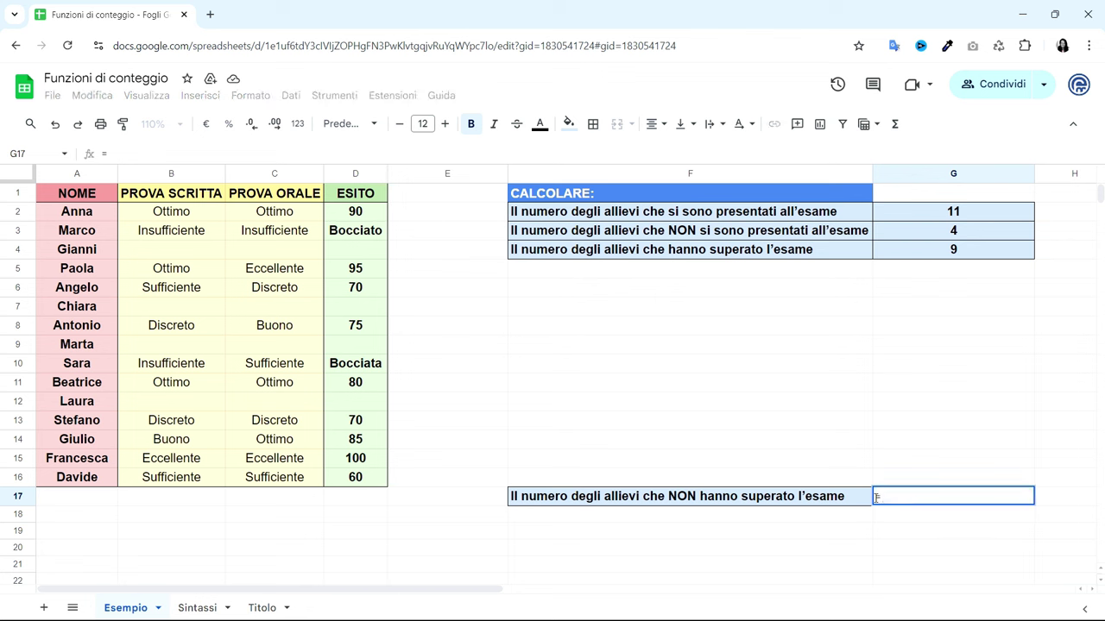
# Enter =CONTA.VALORI(D2:D16)-CONTA.NUMERI(D2:D16) in G17, giving 2 failed students
pyautogui.write('=CONTA')
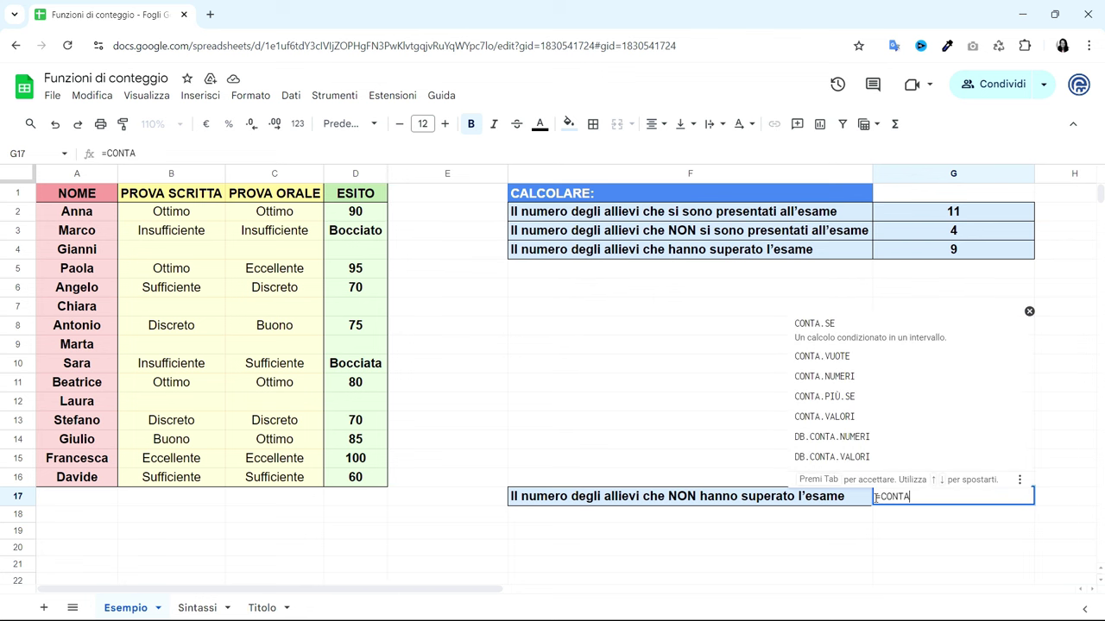
pyautogui.write('.VALORI')
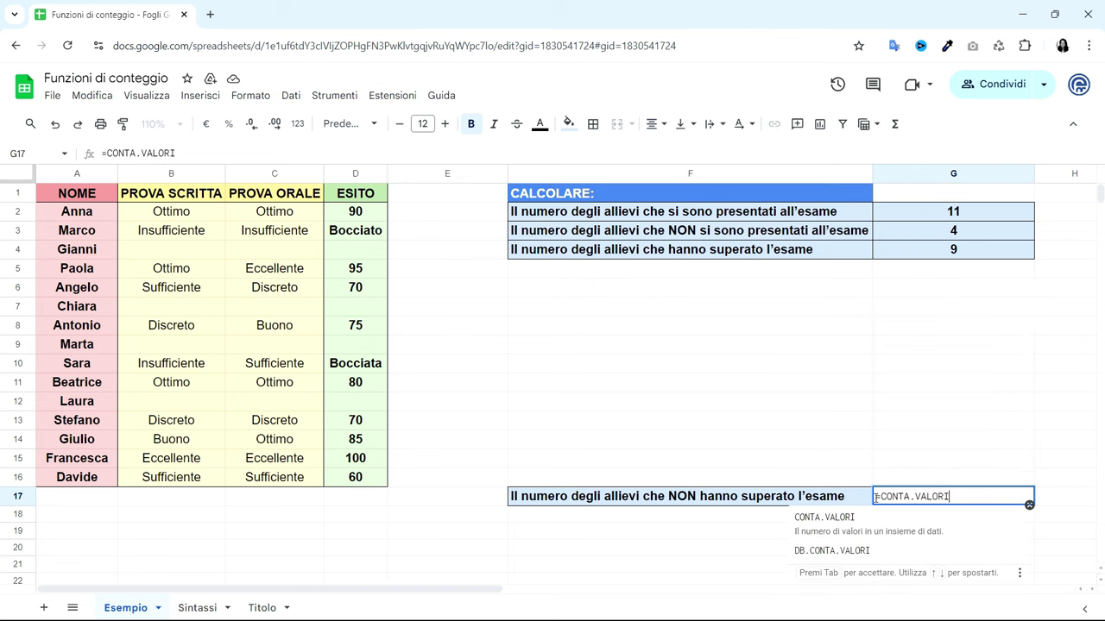
pyautogui.write('(')
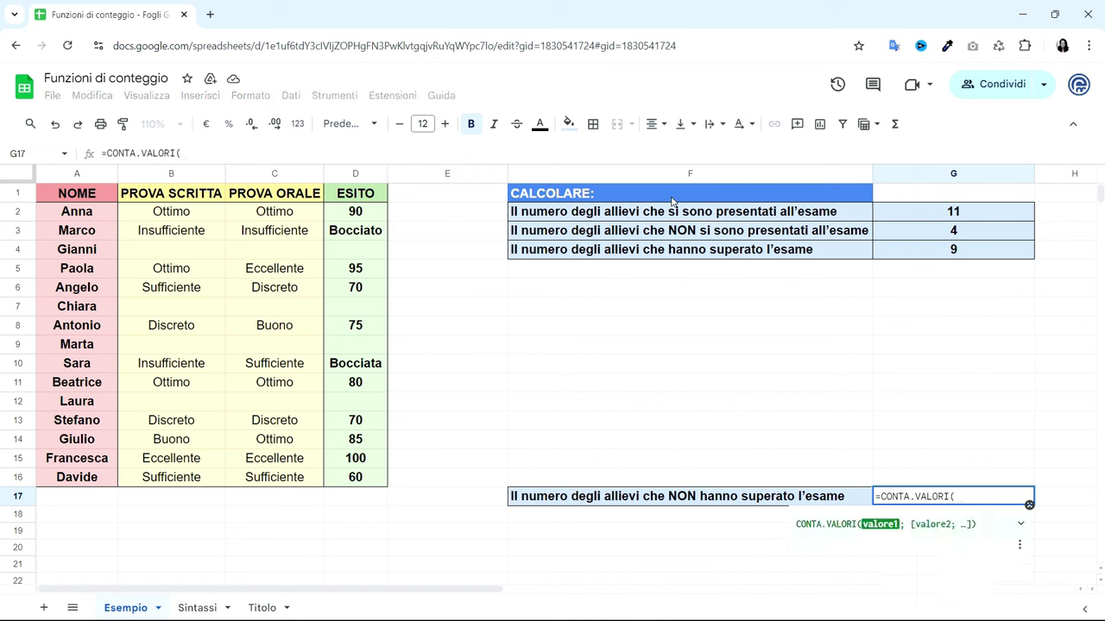
pyautogui.moveTo(378, 216); pyautogui.dragTo(351, 480)
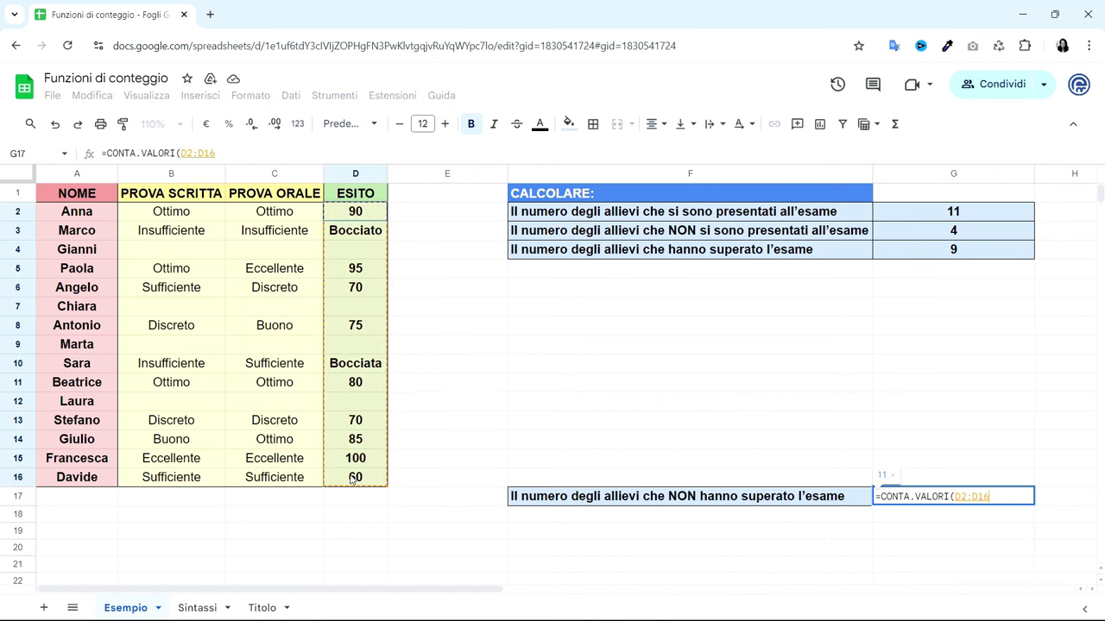
pyautogui.write(')-')
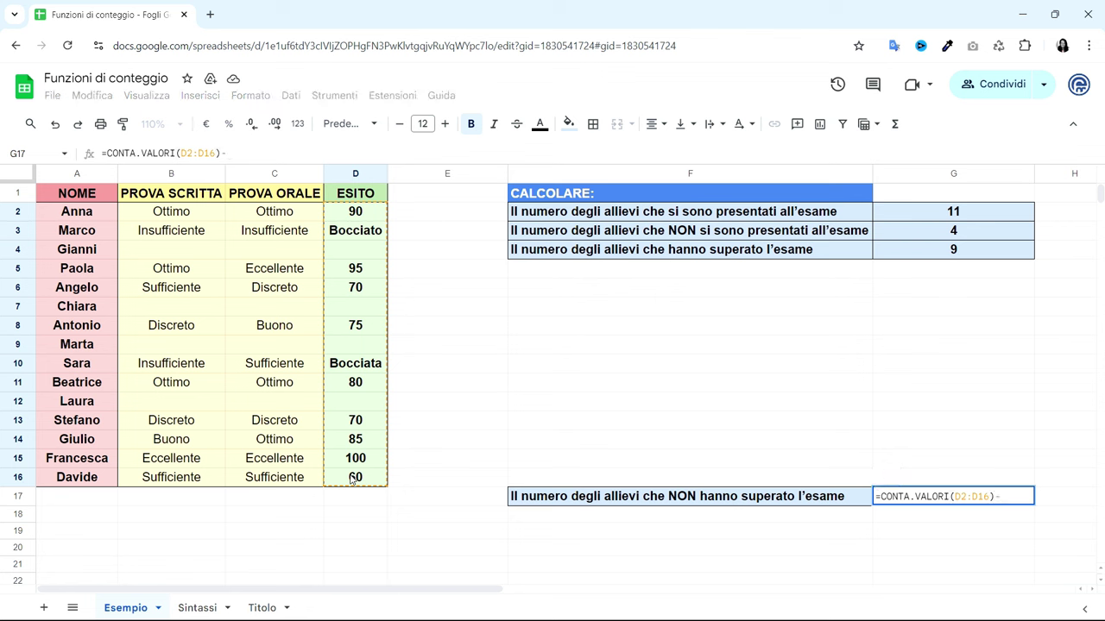
pyautogui.write('CONTA')
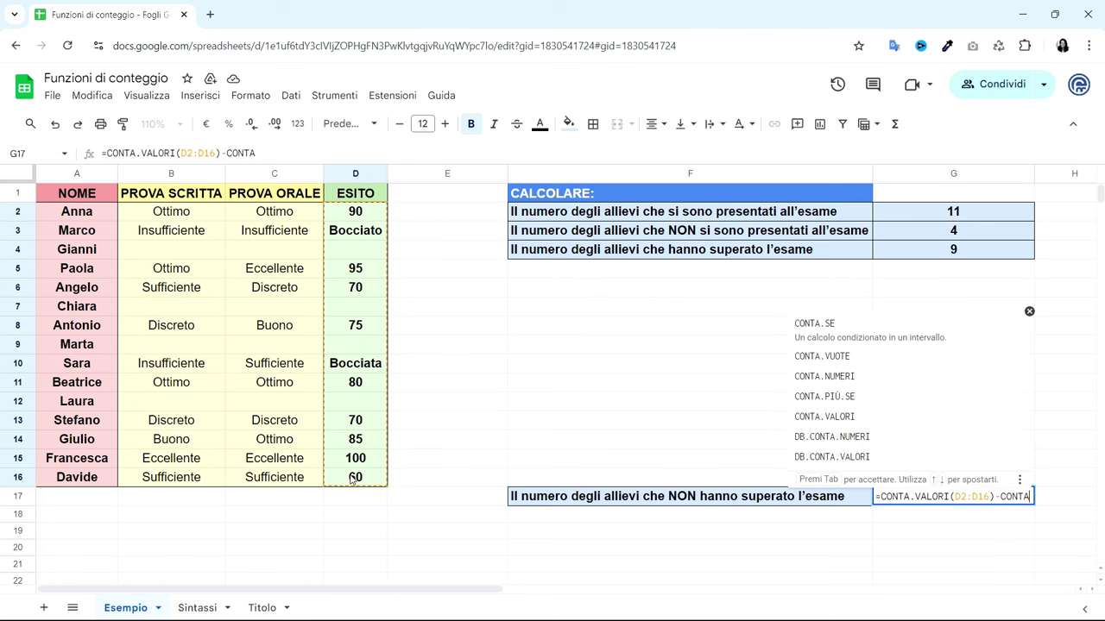
pyautogui.write('.NE')
pyautogui.press('BackSpace')
pyautogui.write('U')
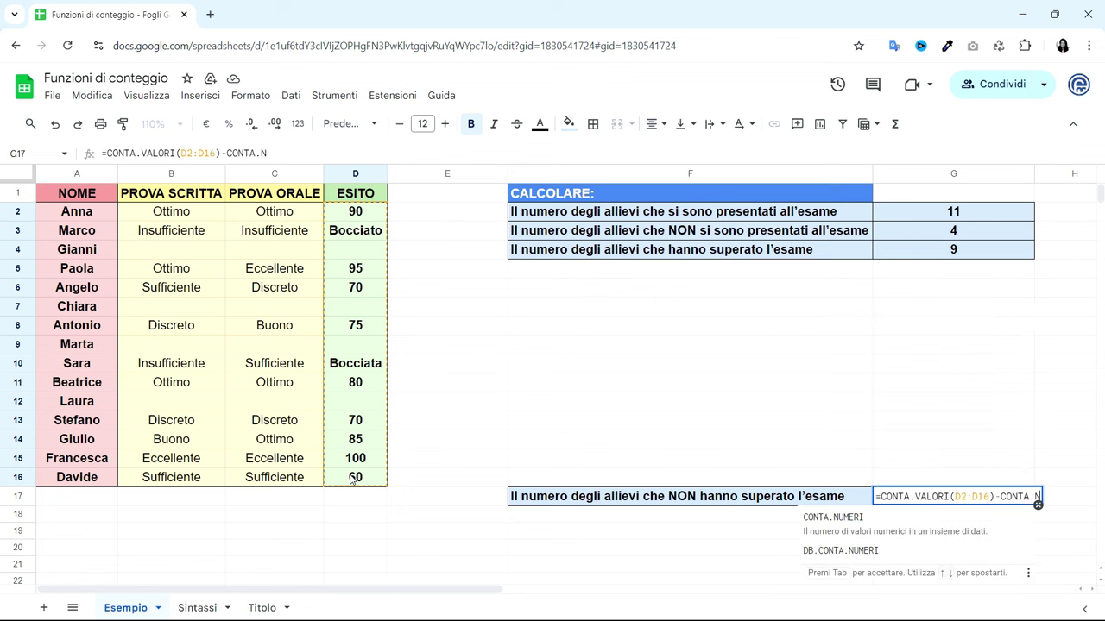
pyautogui.write('MERI(')
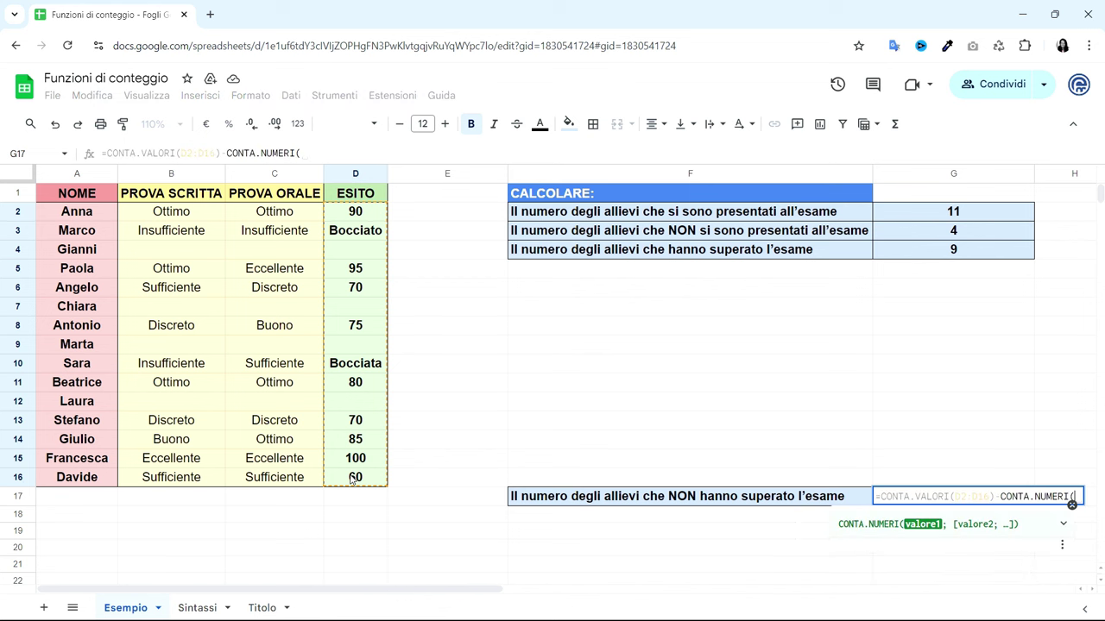
pyautogui.moveTo(372, 214); pyautogui.dragTo(344, 488)
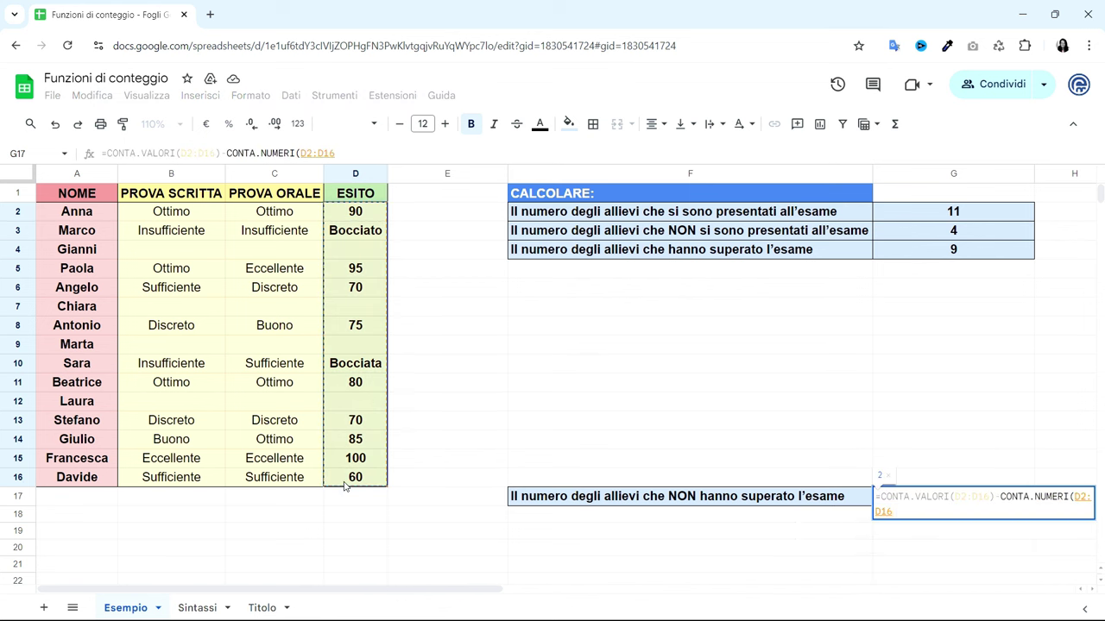
pyautogui.press('Return')
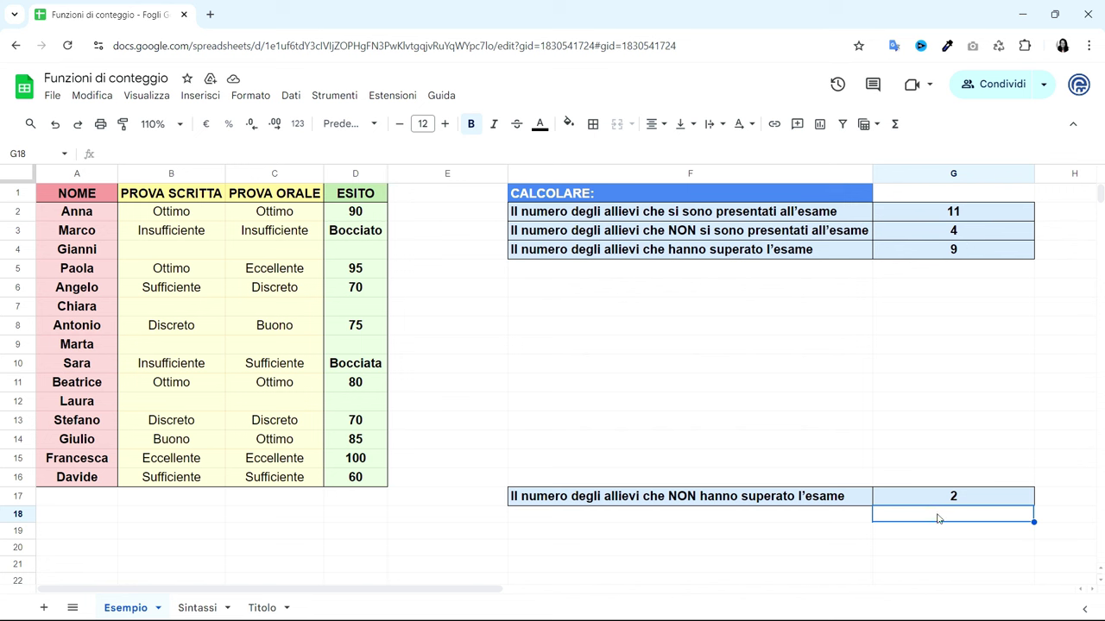
# Enter =G2-G4 in G18 as a cross-check, also giving 2
pyautogui.write('=')
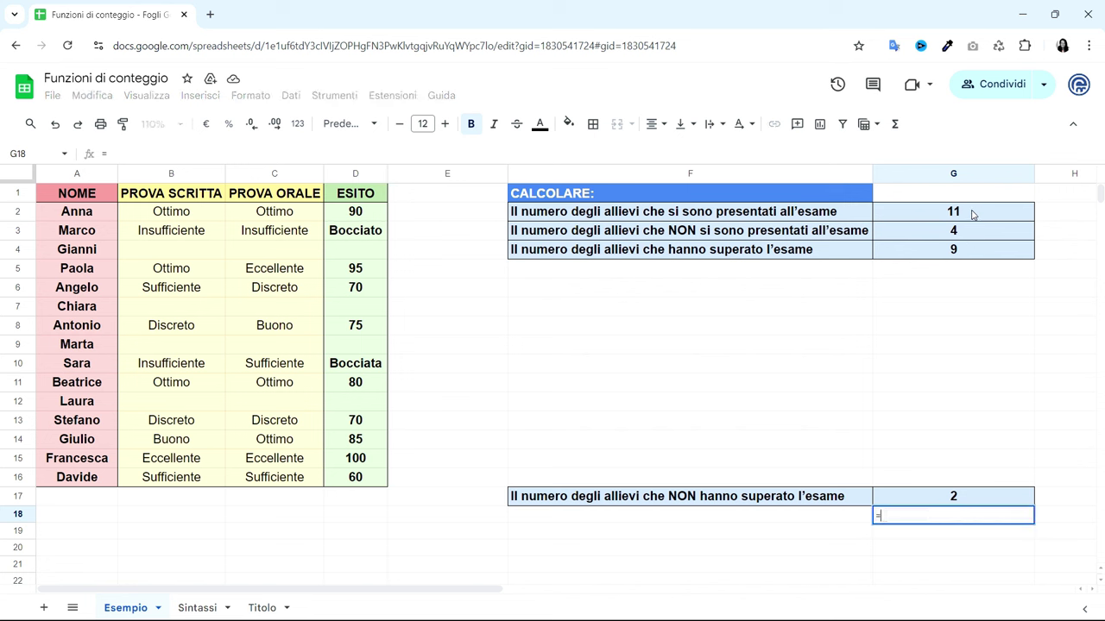
pyautogui.click(969, 215)
pyautogui.write('-')
pyautogui.click(954, 255)
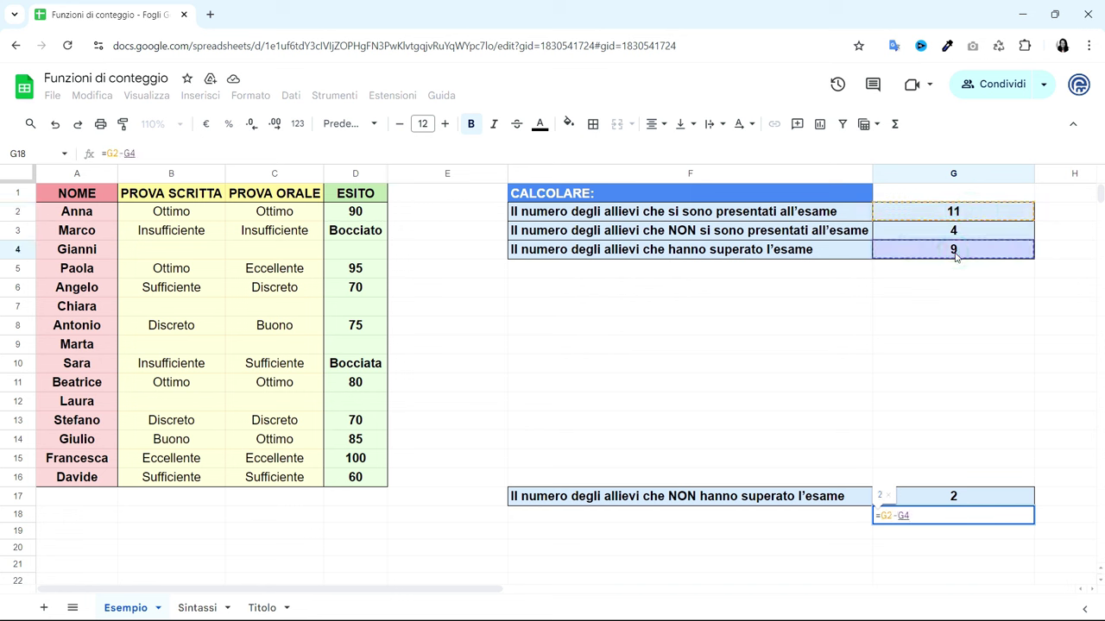
pyautogui.press('Return')
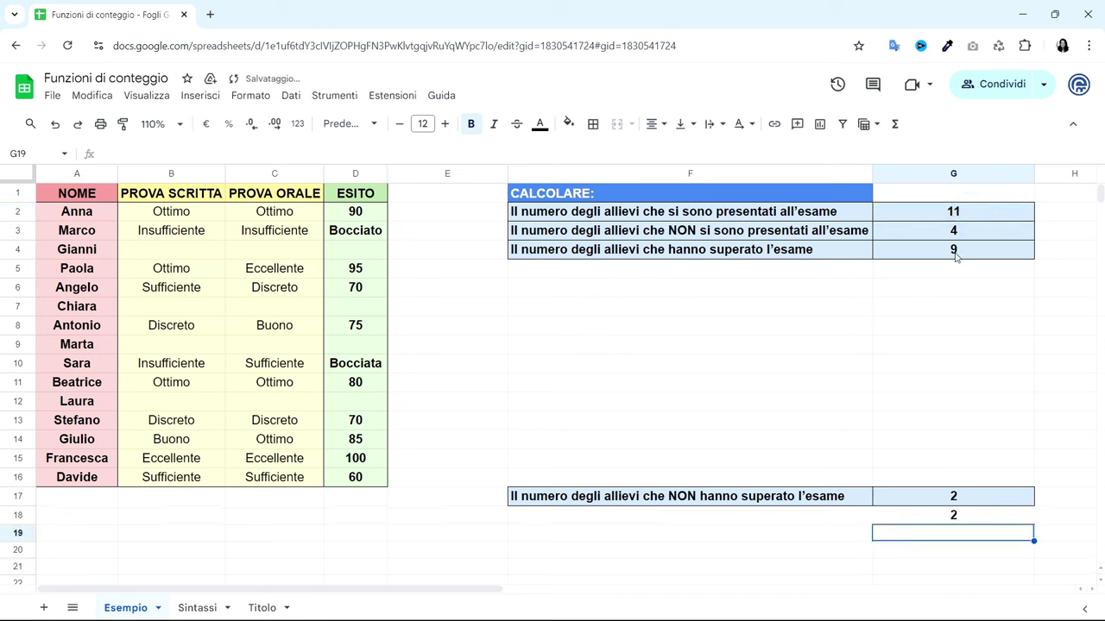